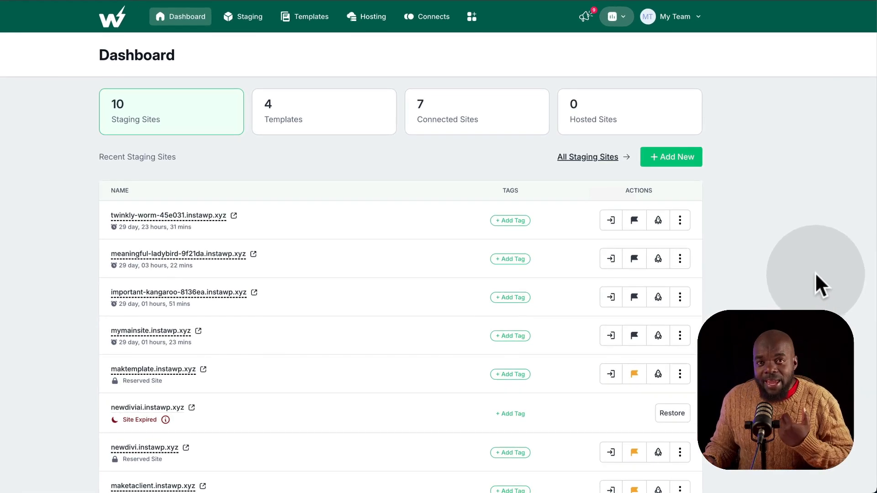
# Step: Start adding a new staging site from scratch and browse the eCommerce category of its preinstalled plugin options
pyautogui.click(657, 159)
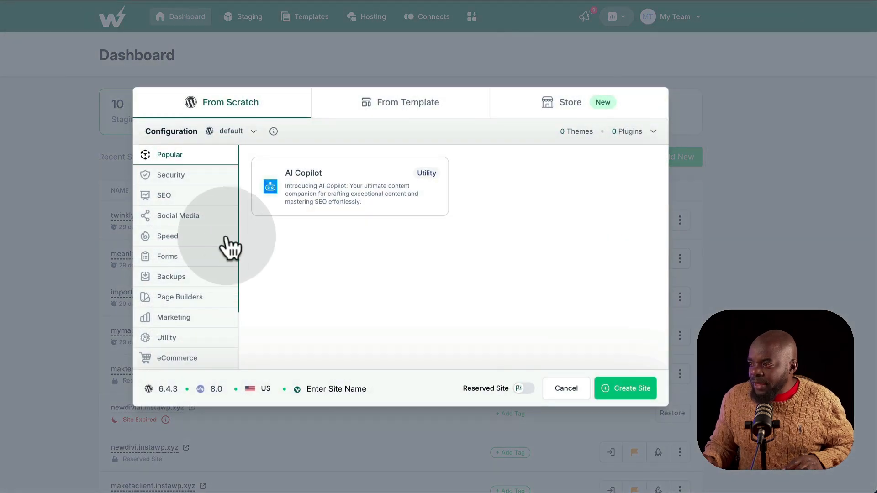
pyautogui.scroll(-2, 205, 272)
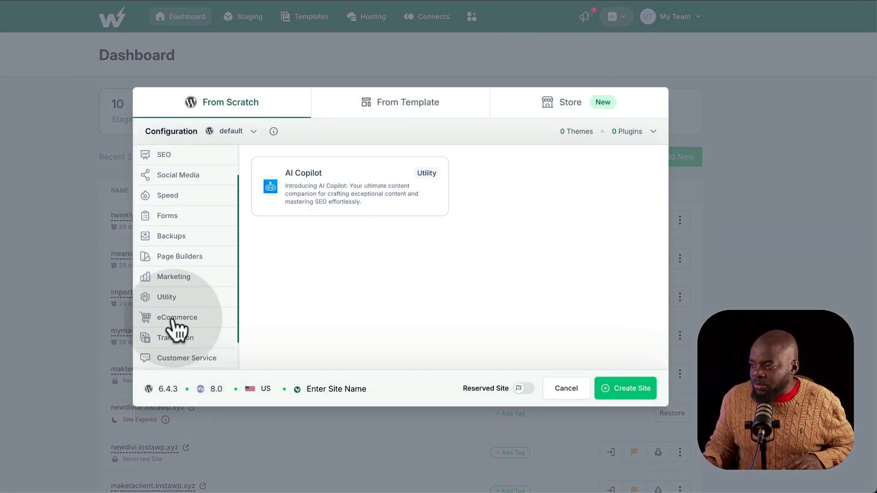
pyautogui.click(169, 320)
pyautogui.click(431, 174)
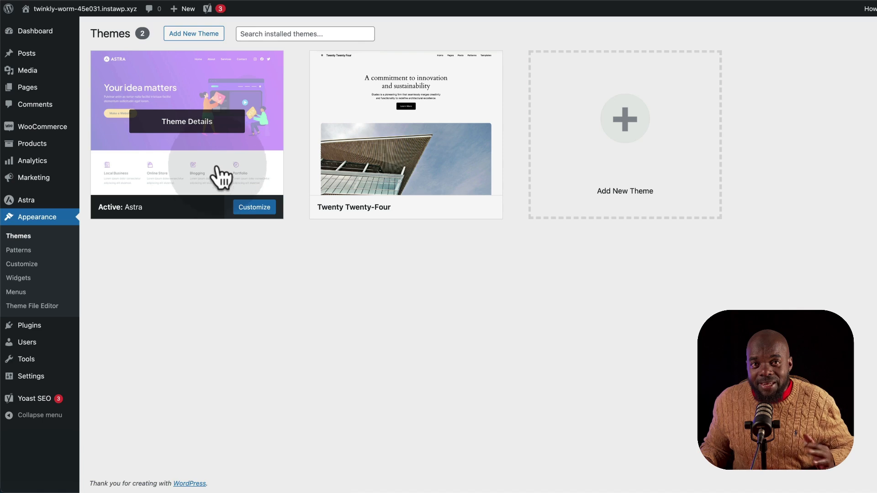
# Step: Customize the active Astra theme and open its WooCommerce Single Product settings
pyautogui.click(246, 209)
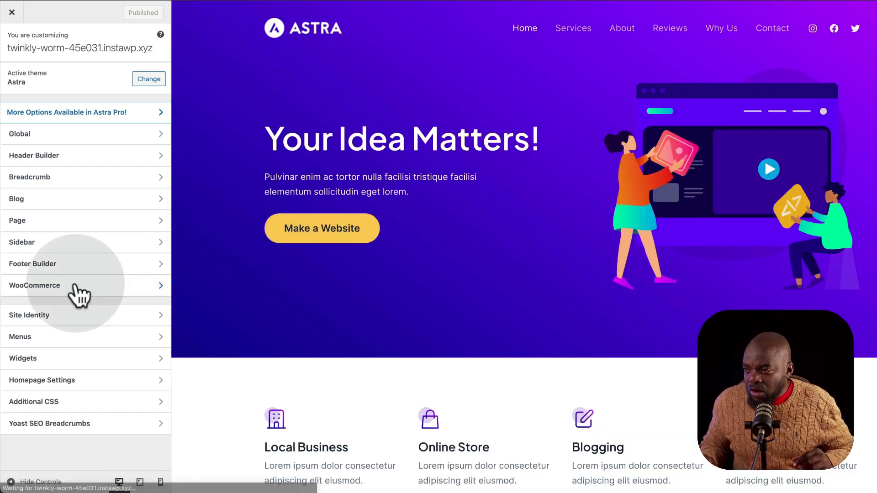
pyautogui.click(74, 285)
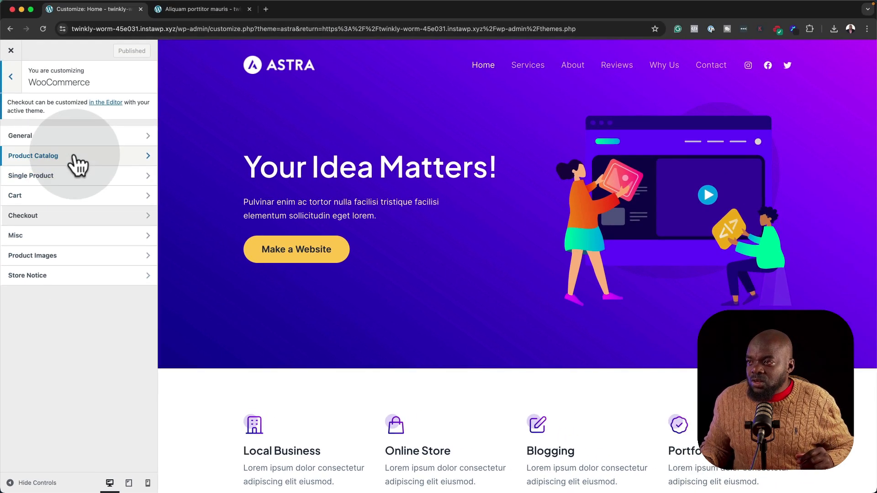
pyautogui.click(57, 177)
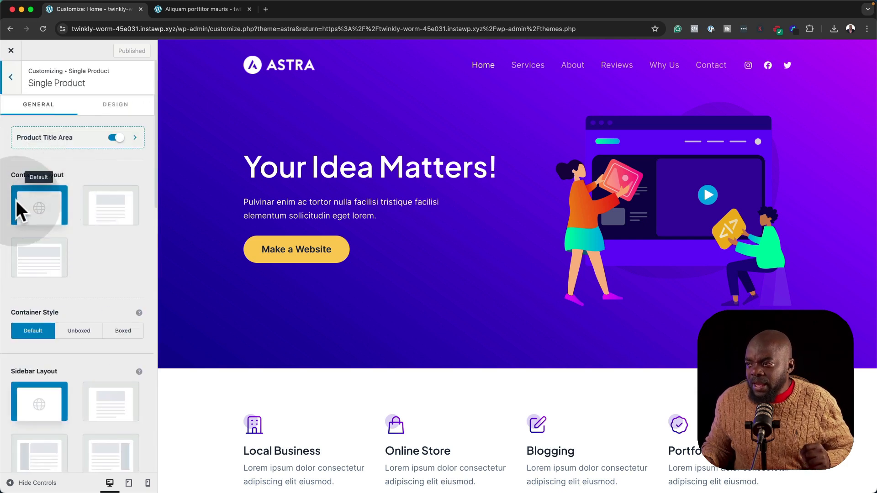
# Step: View and reload the Aliquam porttitor mauris product page to examine its title area
pyautogui.click(203, 12)
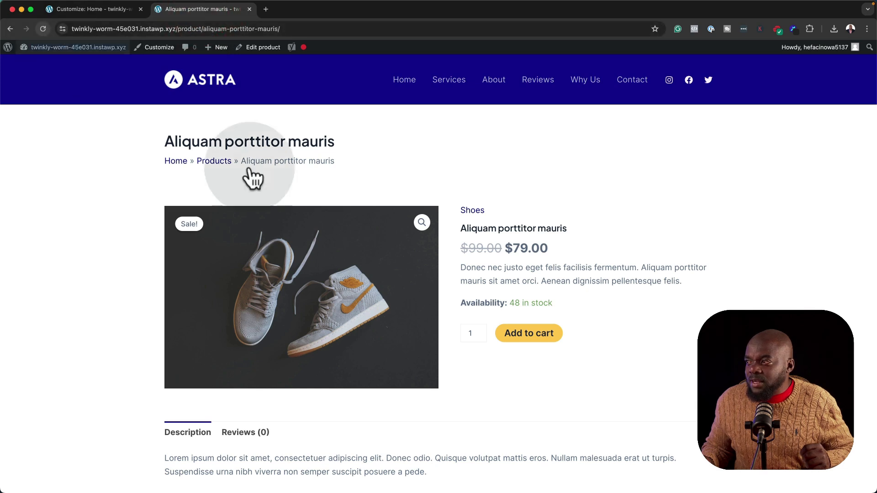
pyautogui.click(44, 29)
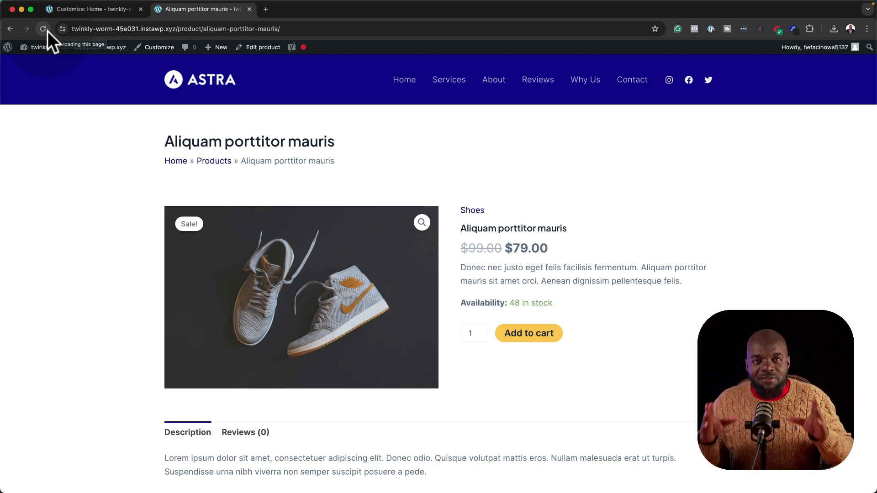
# Step: Turn off the Product Title Area for single products in the theme customizer and publish the change
pyautogui.click(105, 10)
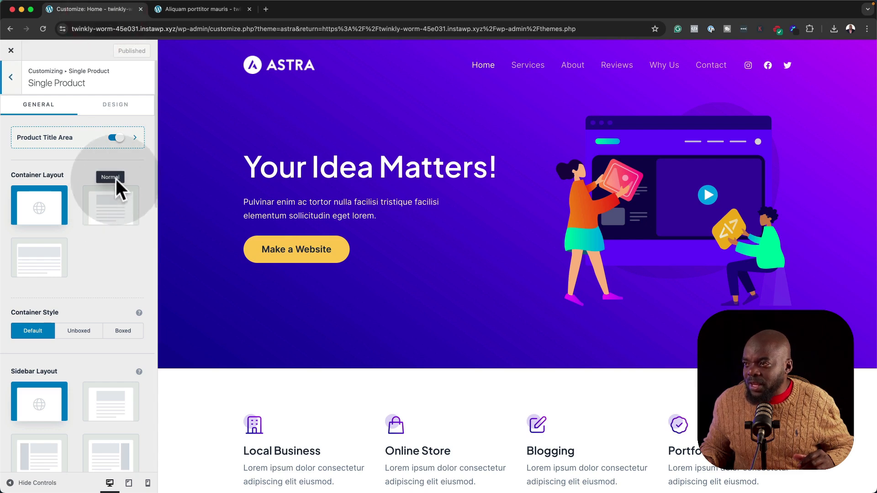
pyautogui.click(112, 138)
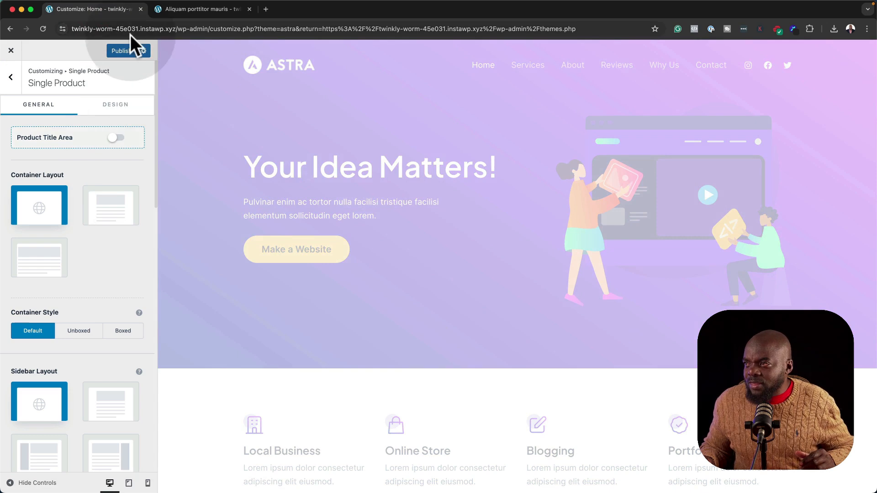
pyautogui.click(125, 52)
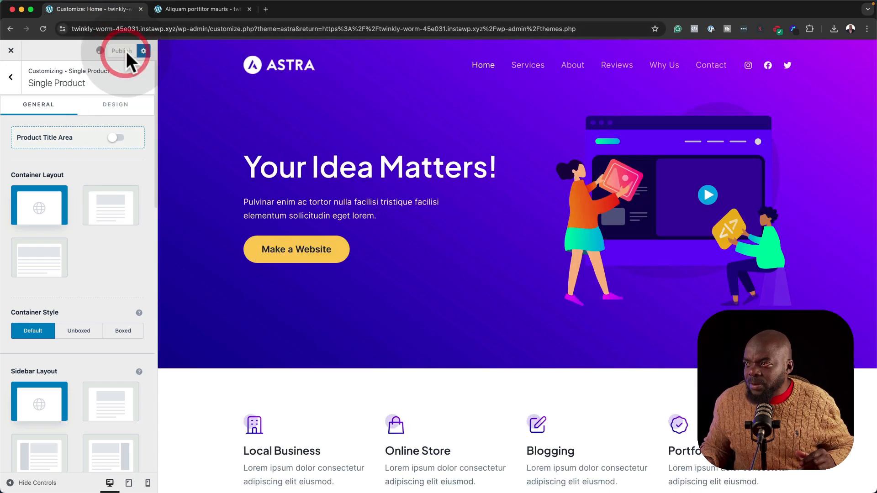
# Step: Reload the Aliquam porttitor mauris product page to check the published layout
pyautogui.click(176, 7)
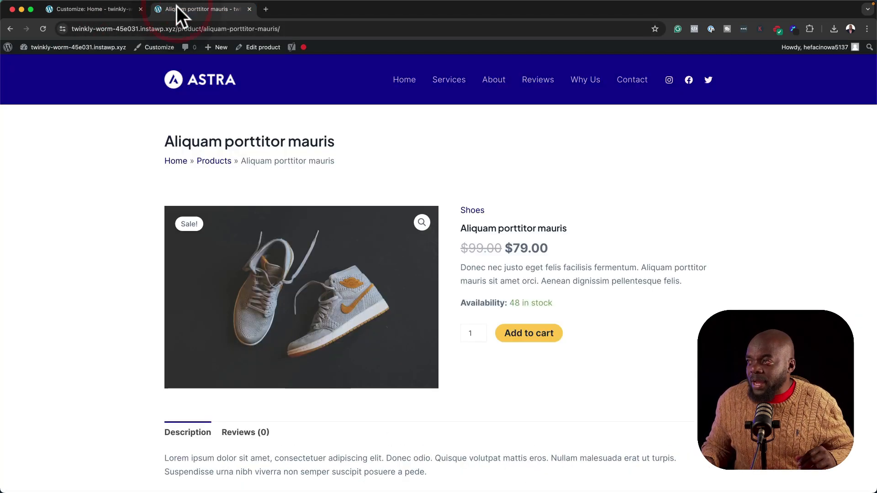
pyautogui.click(43, 29)
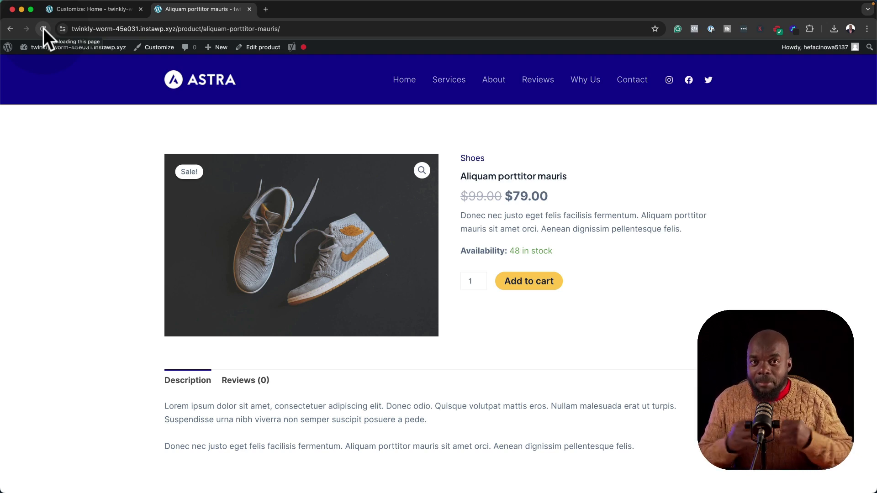
# Step: Preview the home page in the customizer at tablet and mobile sizes, and return to the desktop view
pyautogui.click(72, 8)
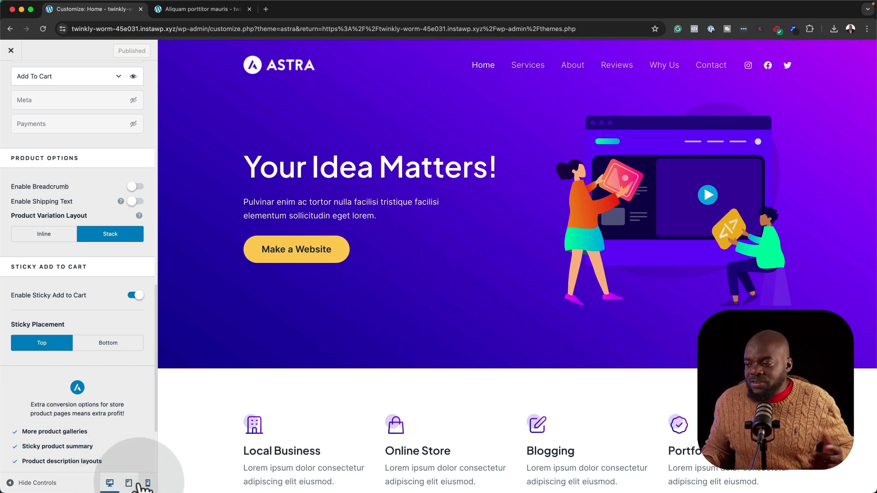
pyautogui.click(129, 482)
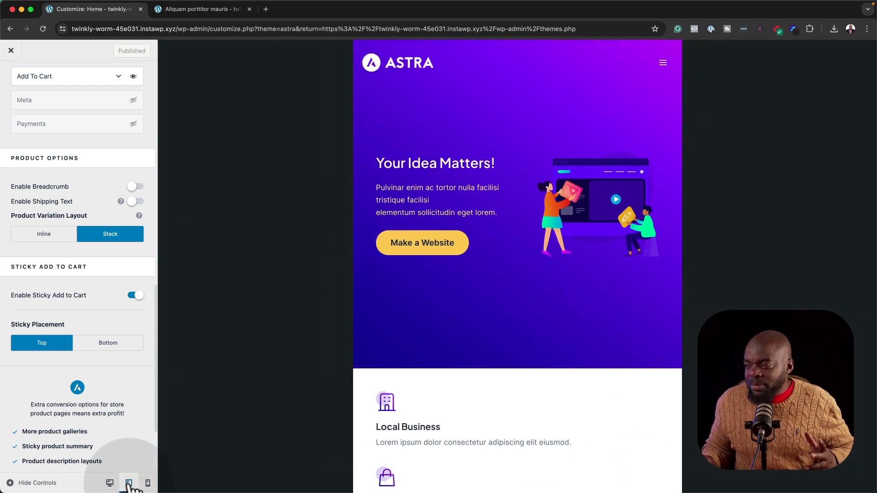
pyautogui.scroll(-1, 518, 230)
pyautogui.scroll(-10, 522, 224)
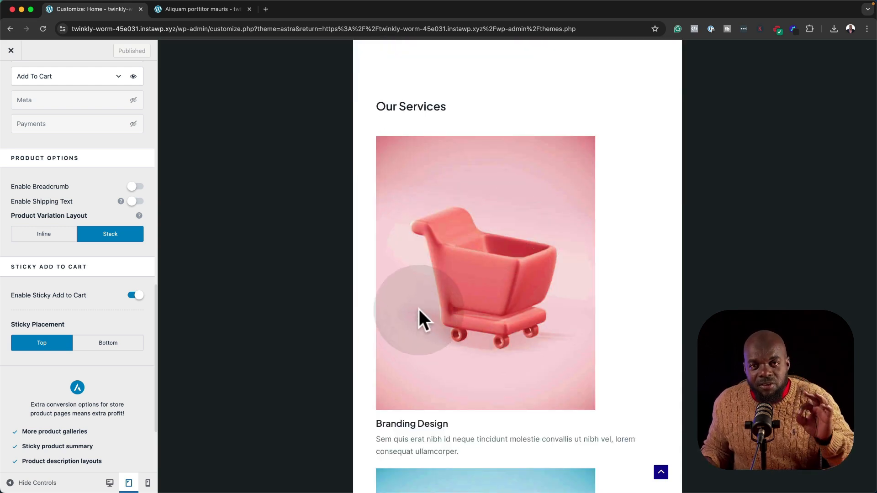
pyautogui.click(147, 482)
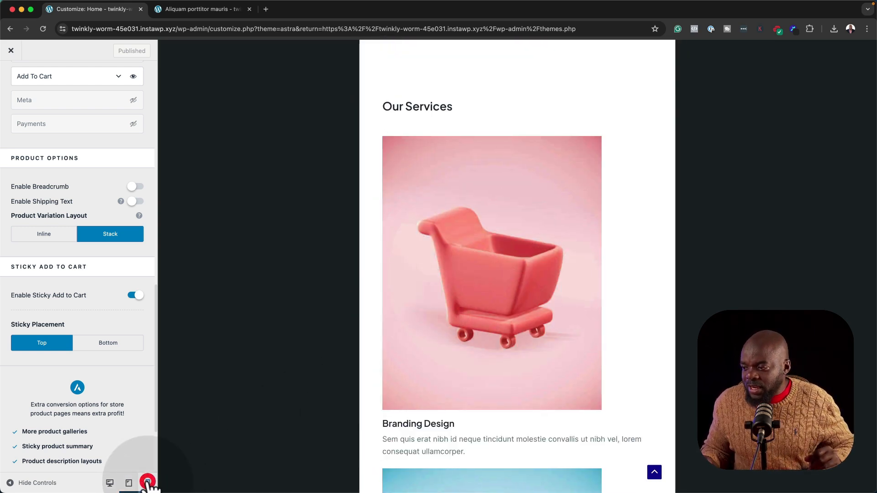
pyautogui.scroll(-15, 560, 326)
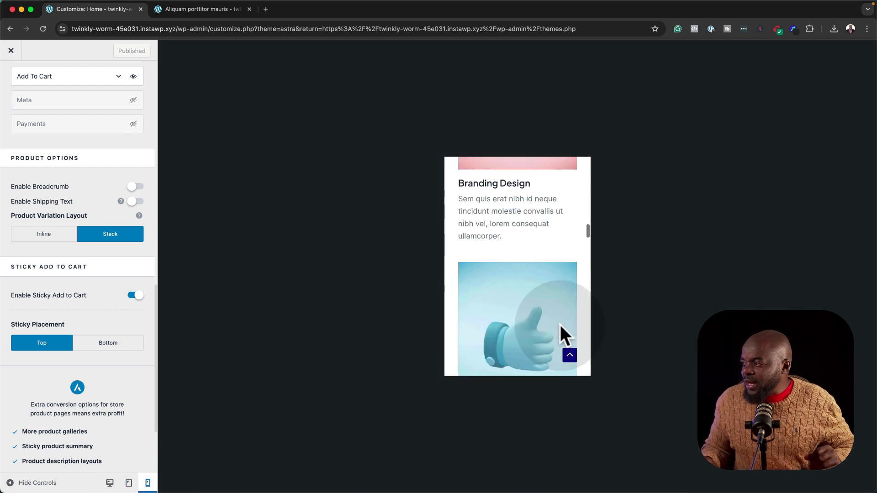
pyautogui.scroll(-10, 561, 324)
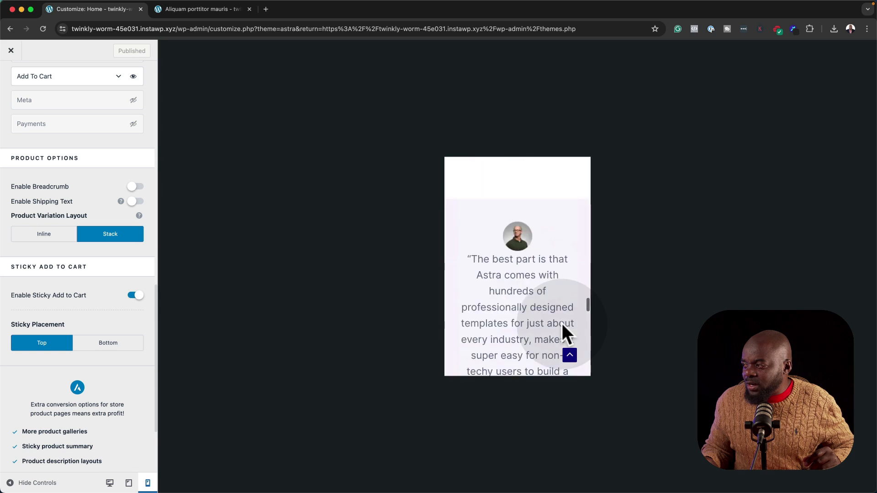
pyautogui.click(110, 483)
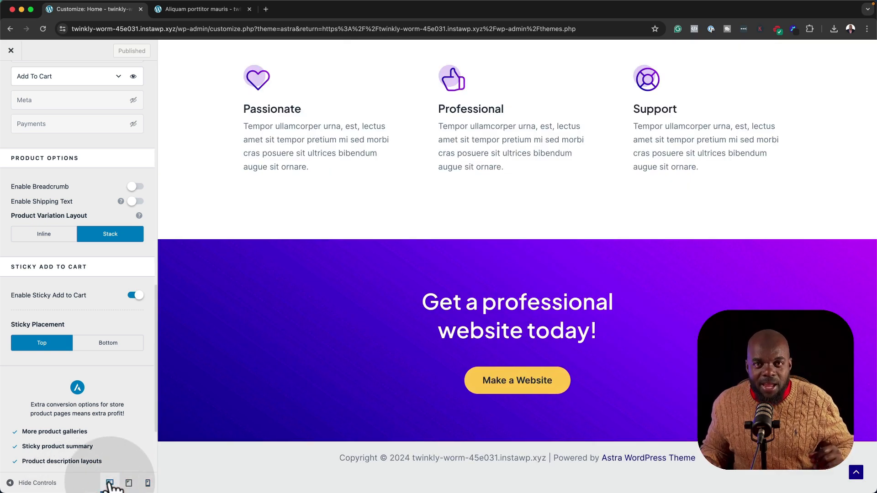
# Step: Browse the WooCommerce extensions for marketing, launching the store and payments
pyautogui.click(432, 223)
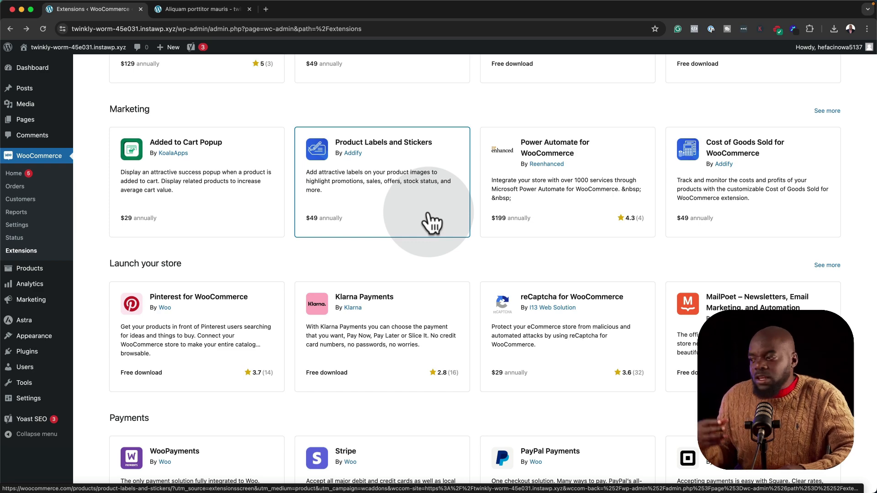
pyautogui.scroll(-3, 409, 261)
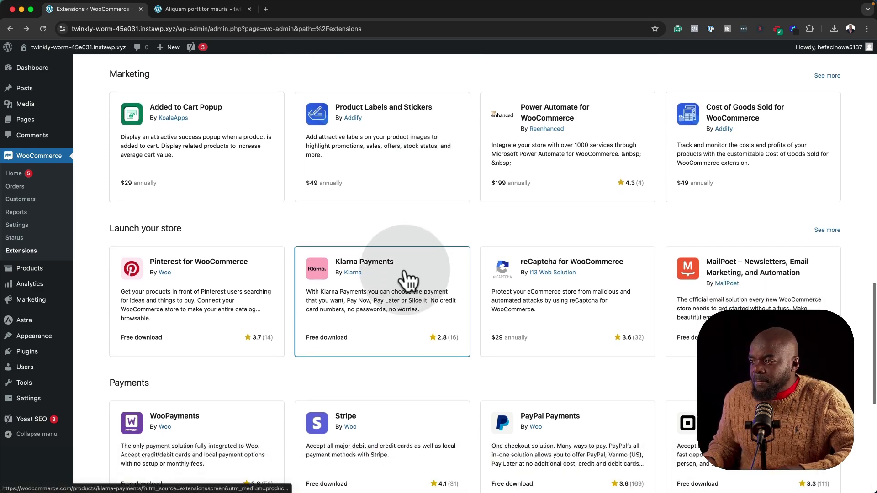
pyautogui.scroll(-1, 302, 352)
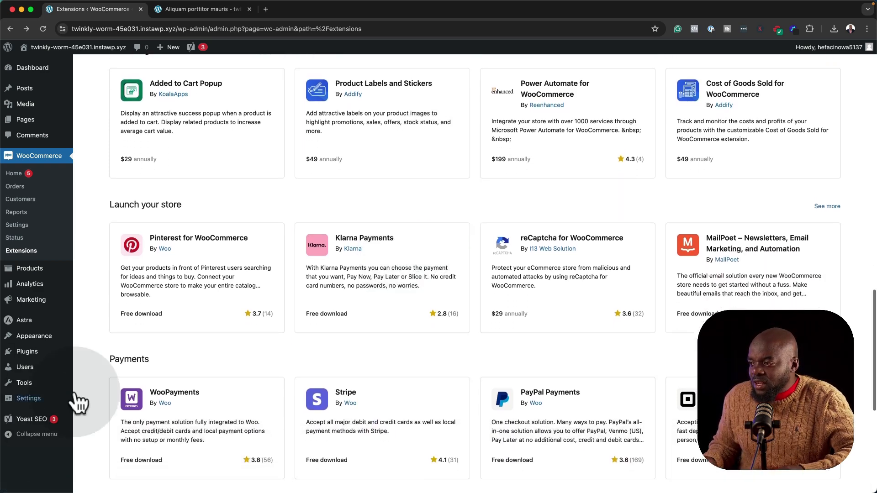
pyautogui.scroll(-5, 301, 351)
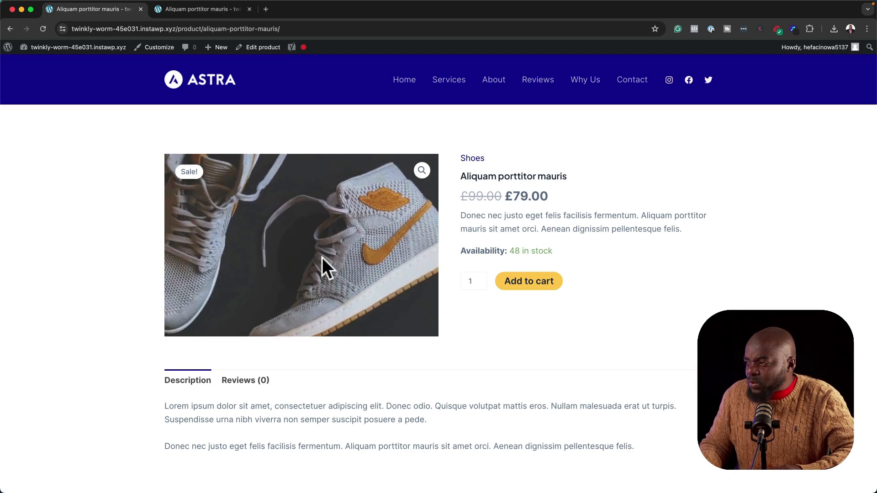
# Step: Open the Aliquam porttitor mauris product for editing and expand its Yoast SEO section
pyautogui.click(106, 253)
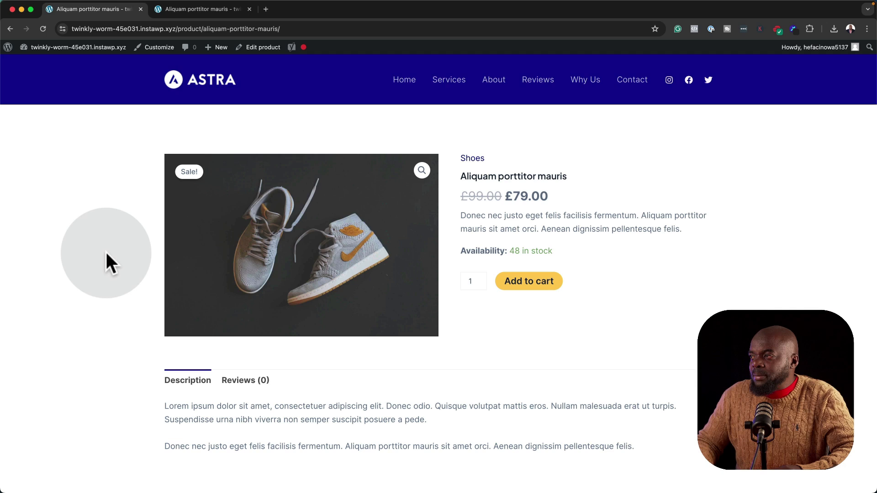
pyautogui.click(263, 48)
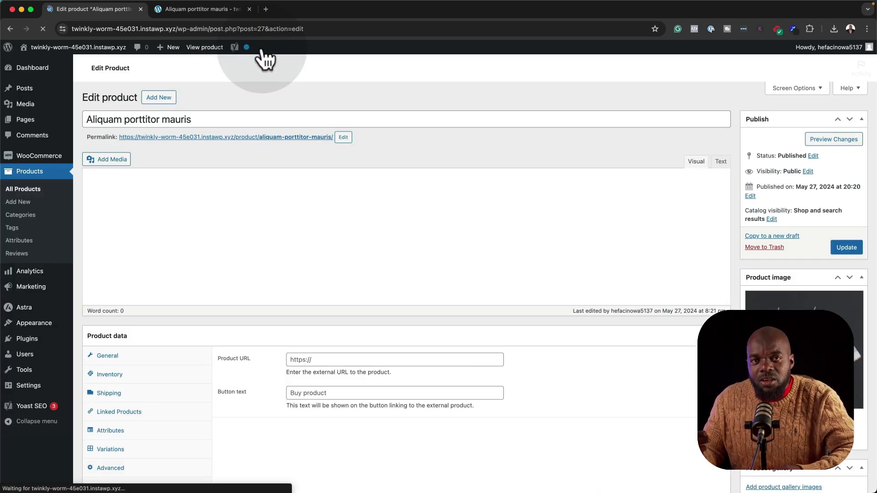
pyautogui.scroll(-5, 720, 294)
pyautogui.click(724, 284)
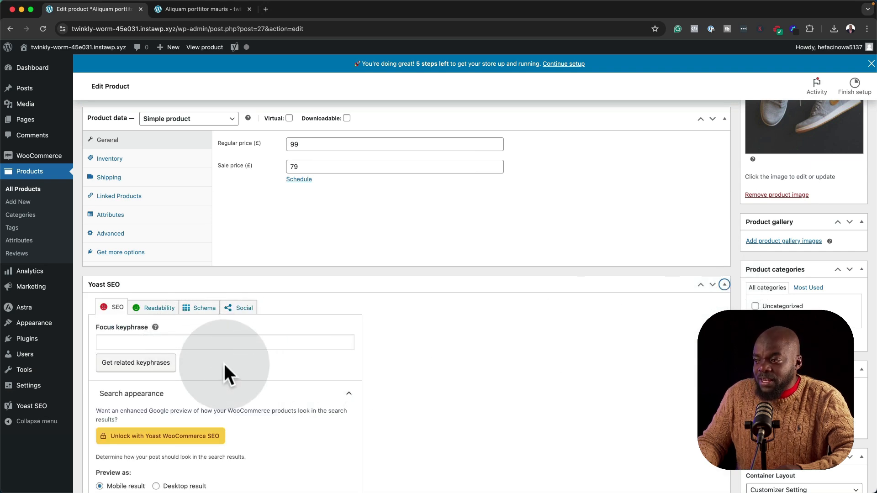
# Step: Copy the product title and set it as the Yoast SEO focus keyphrase, "Aliquam porttitor mauris"
pyautogui.scroll(7, 224, 363)
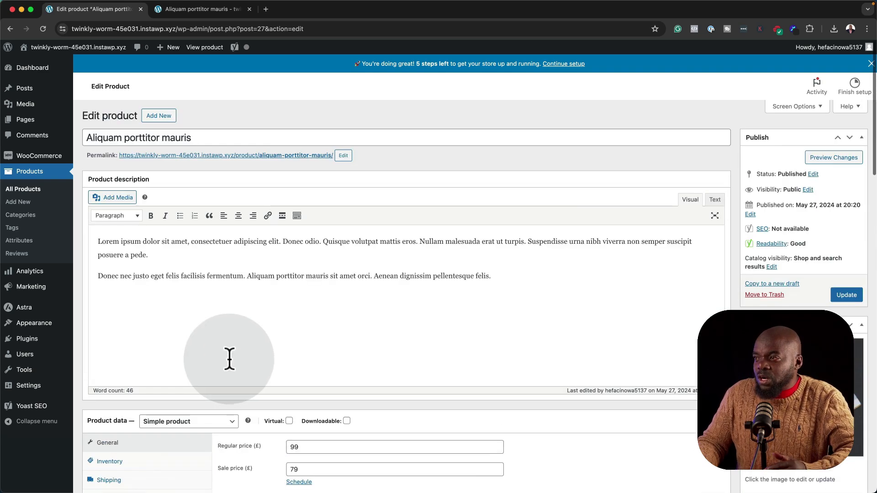
pyautogui.tripleClick(212, 137)
pyautogui.press('super+c')
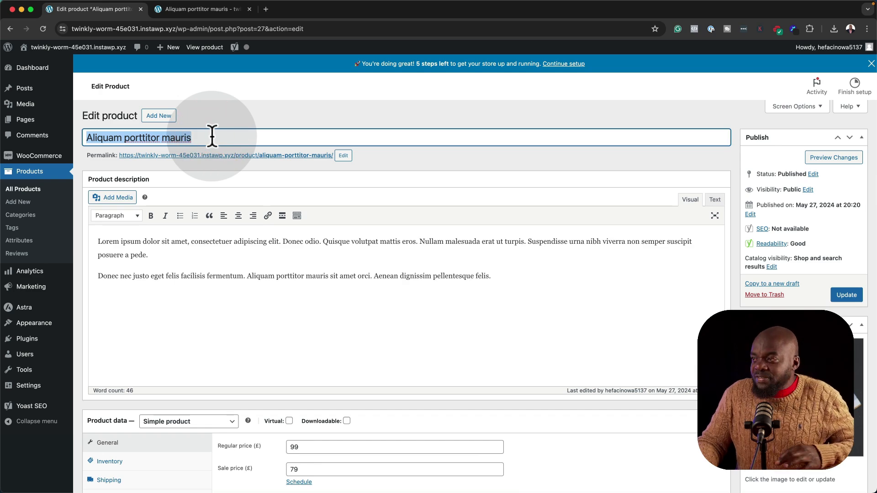
pyautogui.scroll(-5, 220, 206)
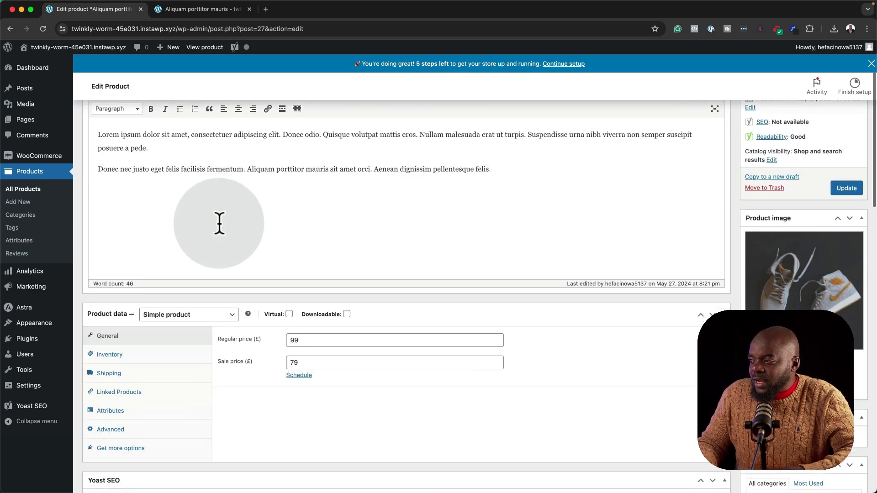
pyautogui.scroll(-10, 218, 222)
pyautogui.click(183, 323)
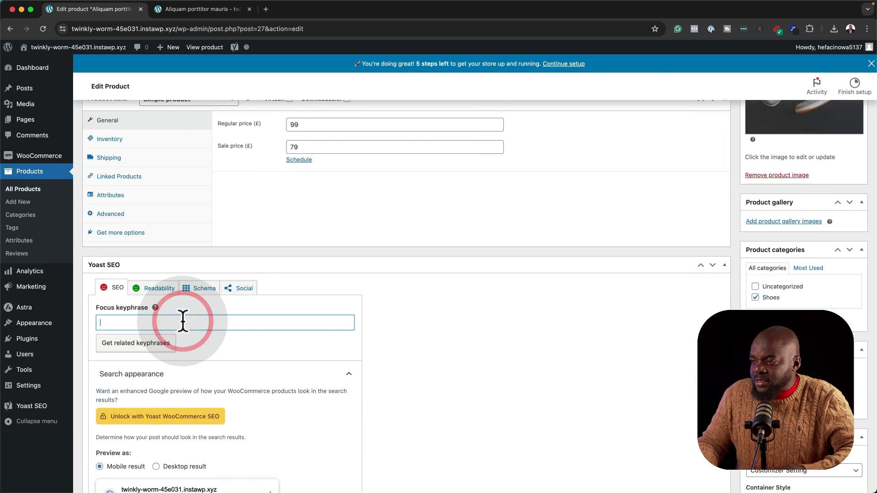
pyautogui.press('super+v')
pyautogui.click(190, 341)
# Step: Compare the product's search appearance as a desktop result and as a mobile result
pyautogui.scroll(-8, 344, 411)
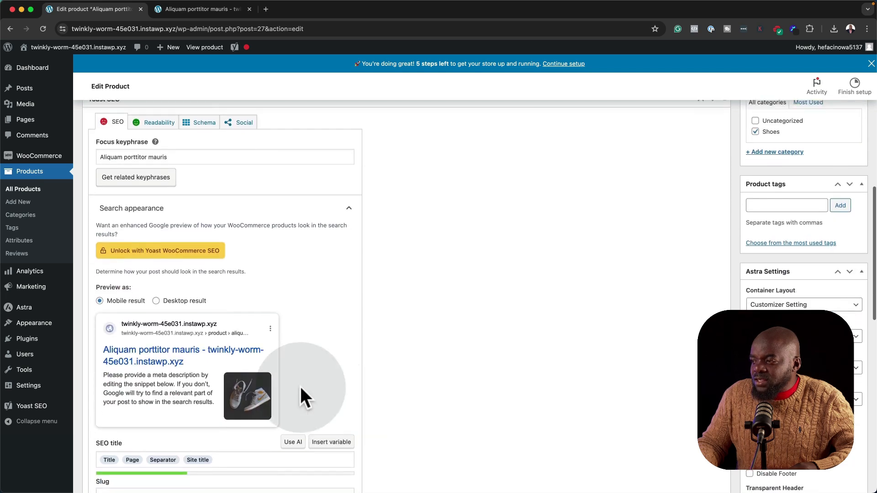
pyautogui.click(156, 301)
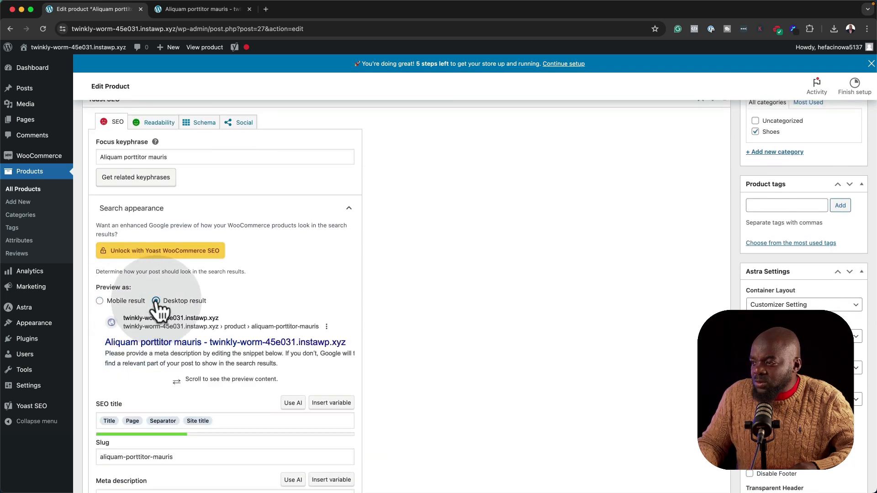
pyautogui.click(99, 301)
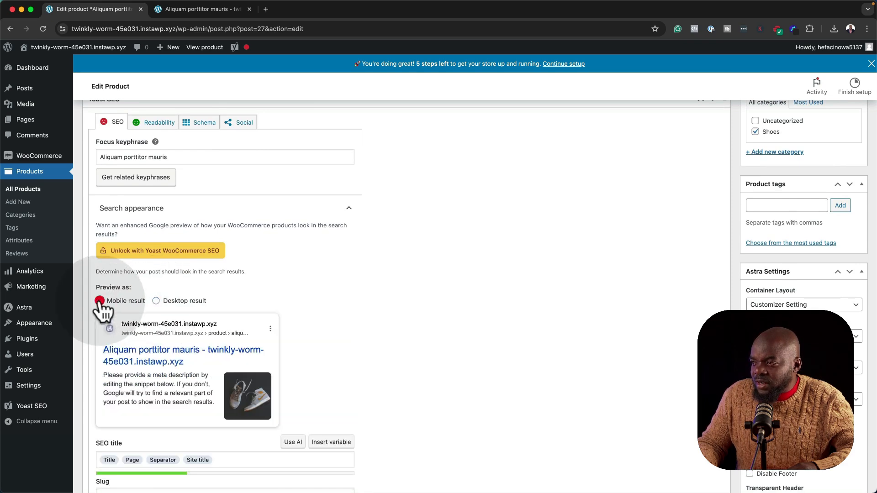
pyautogui.scroll(-3, 212, 366)
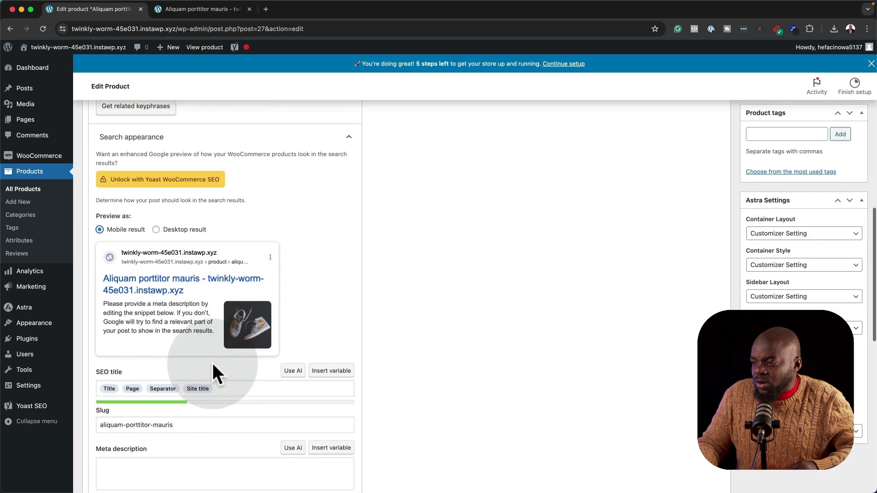
# Step: Copy the first paragraph of the product description into the Yoast SEO meta description
pyautogui.scroll(-2, 212, 361)
pyautogui.click(149, 413)
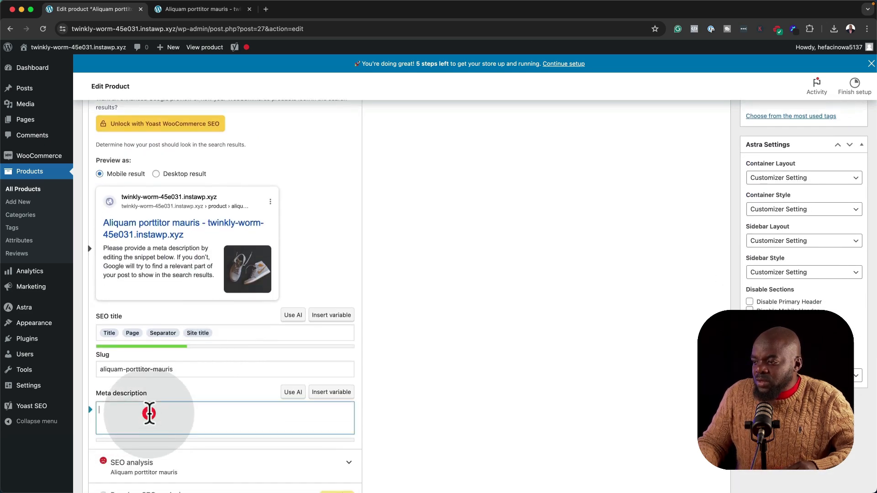
pyautogui.scroll(15, 360, 359)
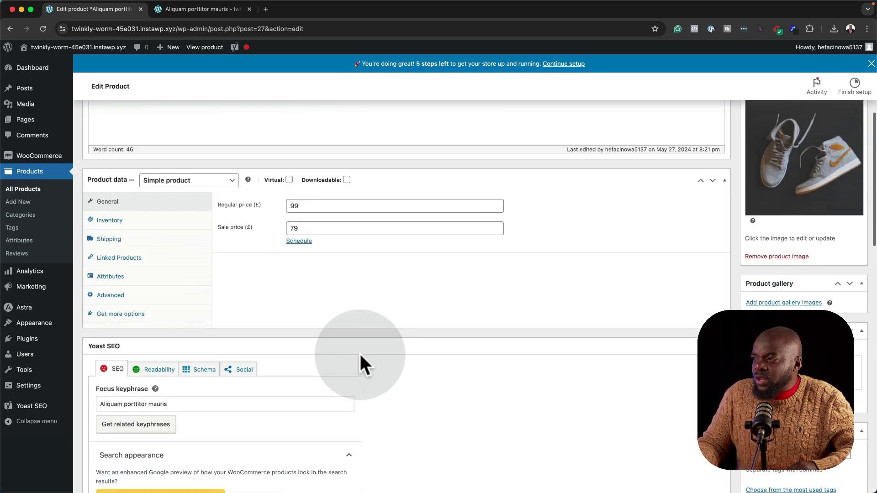
pyautogui.scroll(5, 360, 359)
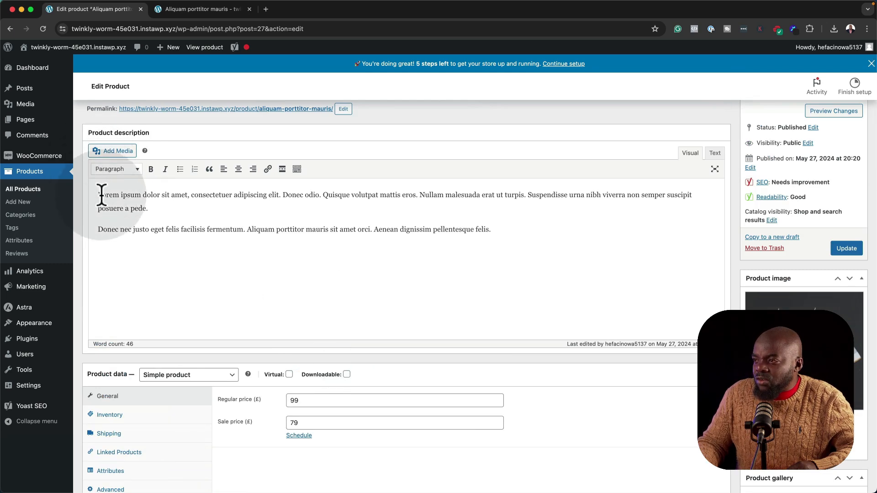
pyautogui.moveTo(97, 196); pyautogui.dragTo(154, 208)
pyautogui.press('super+c')
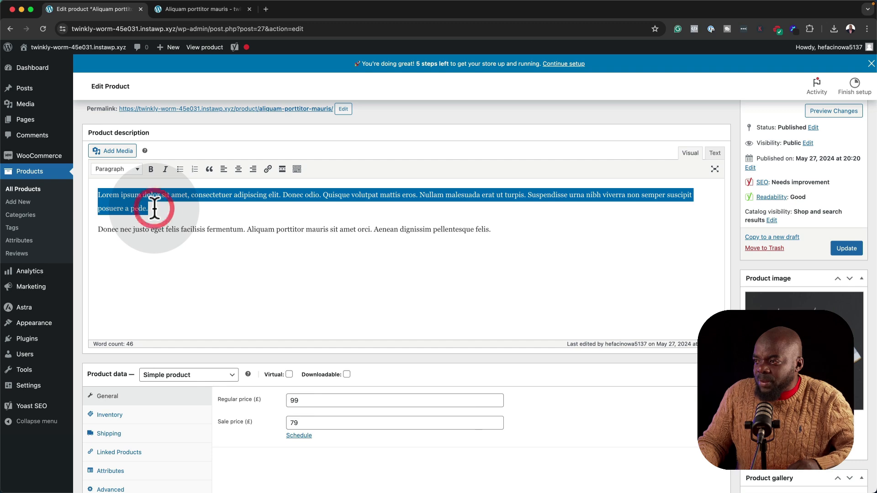
pyautogui.scroll(-10, 183, 296)
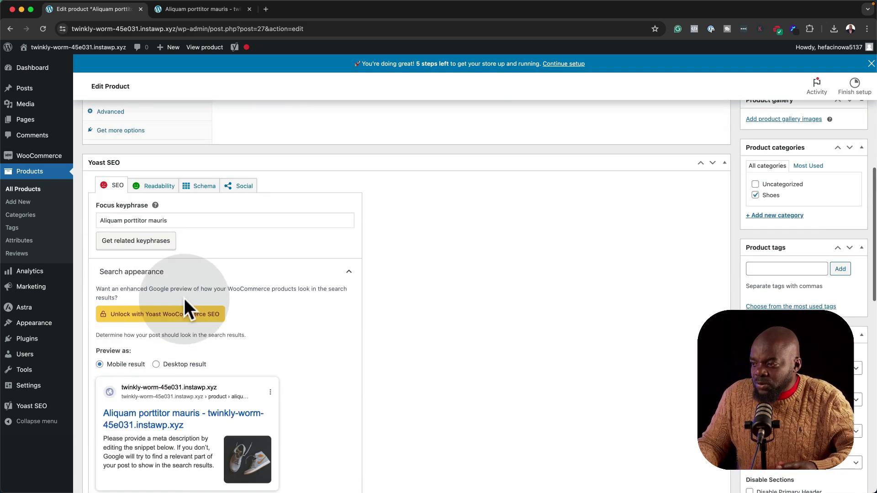
pyautogui.scroll(-10, 185, 298)
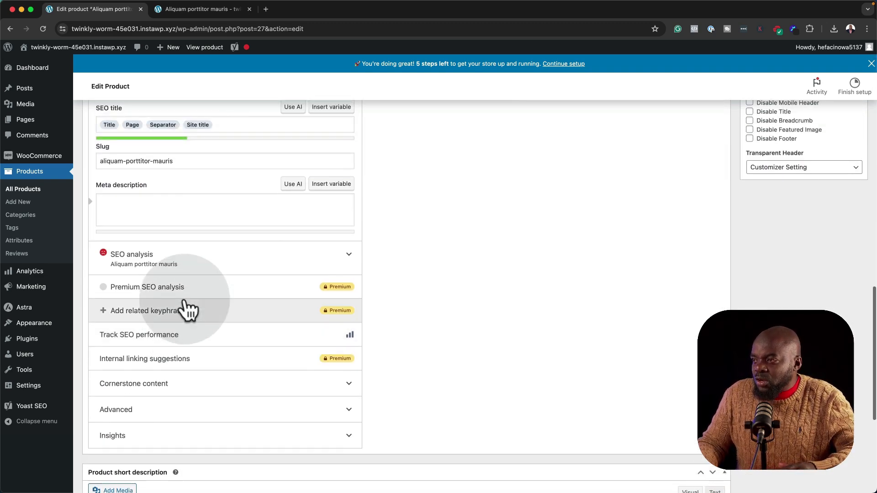
pyautogui.scroll(1, 187, 311)
pyautogui.click(187, 229)
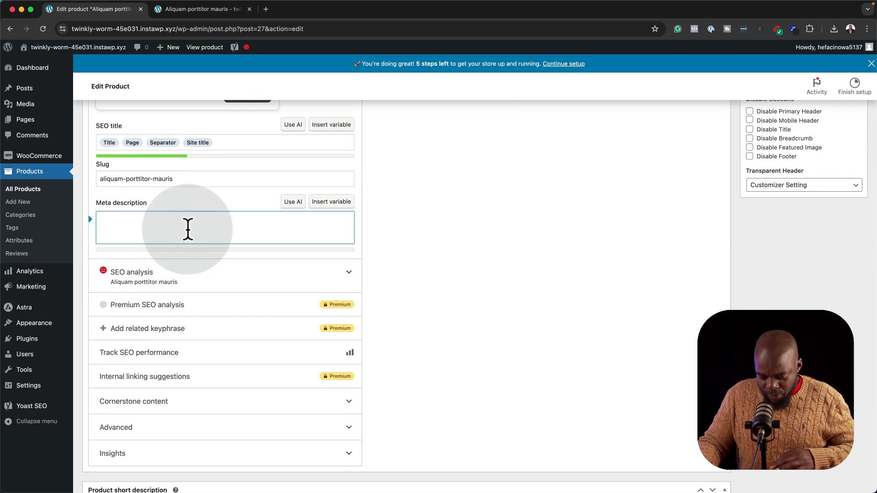
pyautogui.press('super+v')
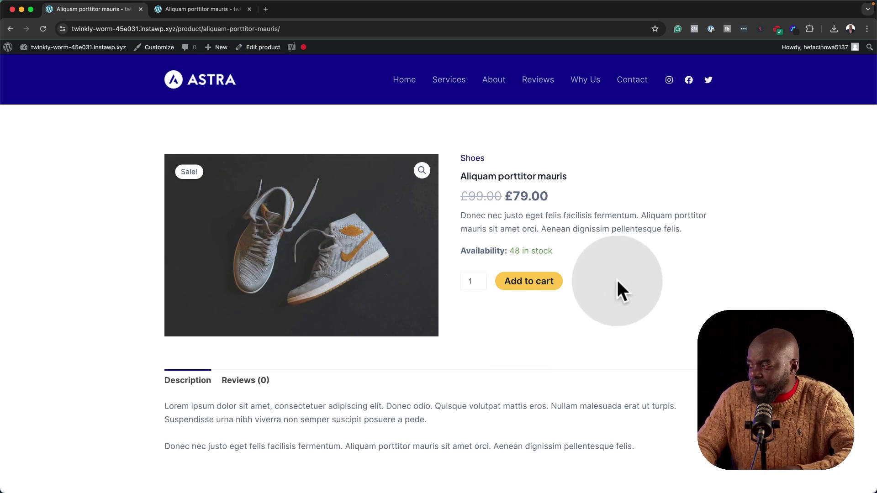
# Step: Add the Aliquam porttitor mauris product to the cart on its store page and proceed from the cart to checkout
pyautogui.click(546, 284)
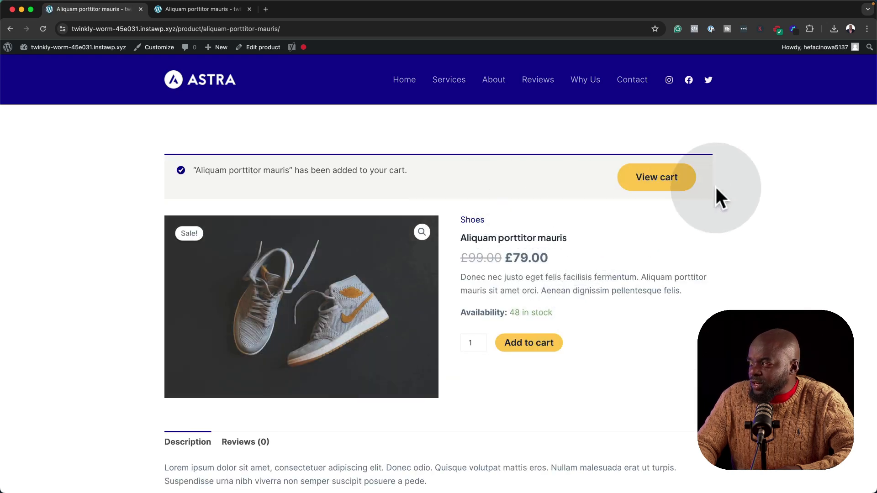
pyautogui.click(651, 180)
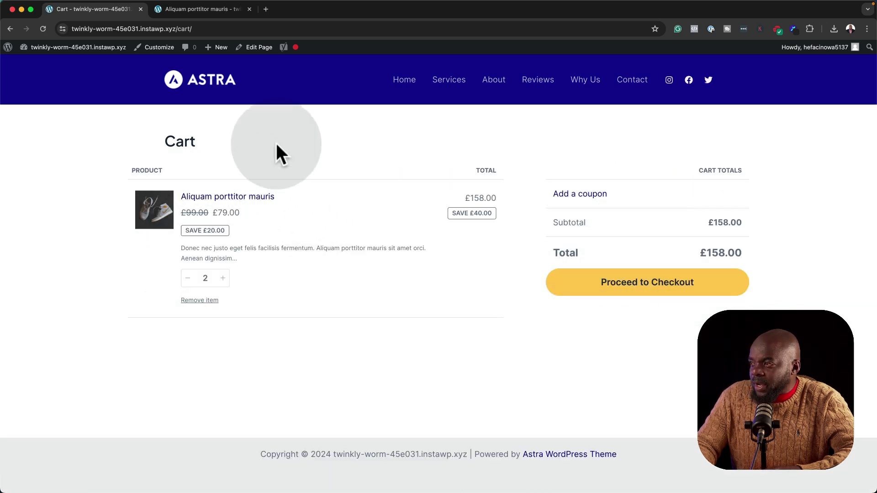
pyautogui.click(664, 286)
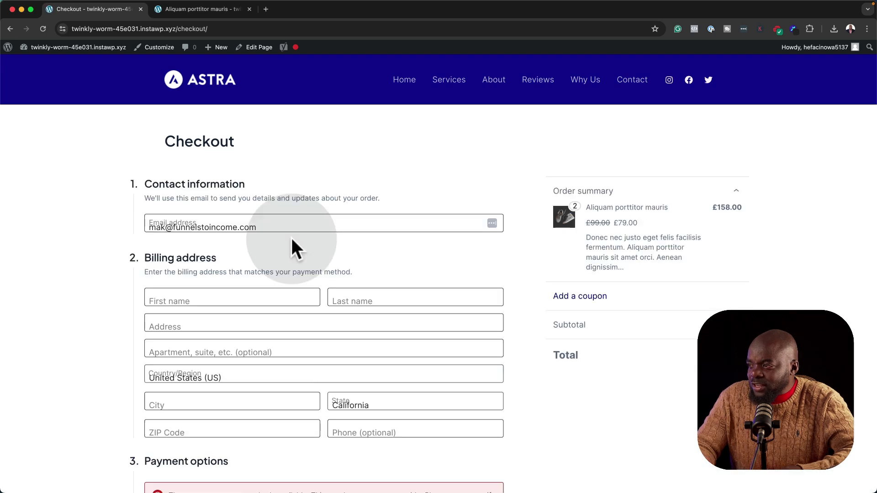
# Step: Review the checkout's contact, billing and payment sections and enable adding a note to the order
pyautogui.scroll(-1, 290, 237)
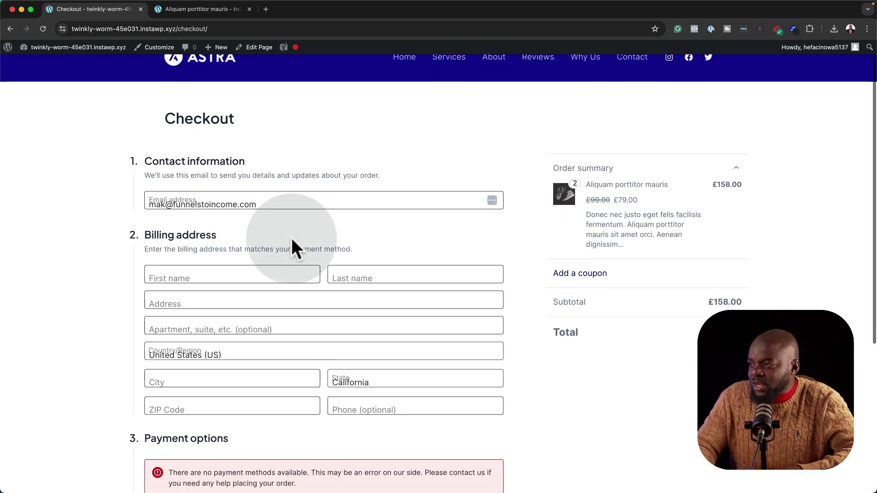
pyautogui.scroll(-3, 259, 263)
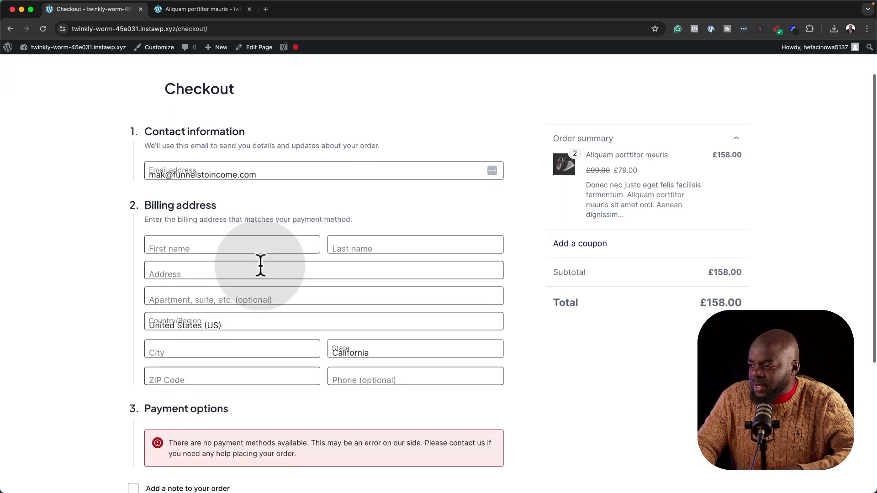
pyautogui.scroll(-1, 257, 364)
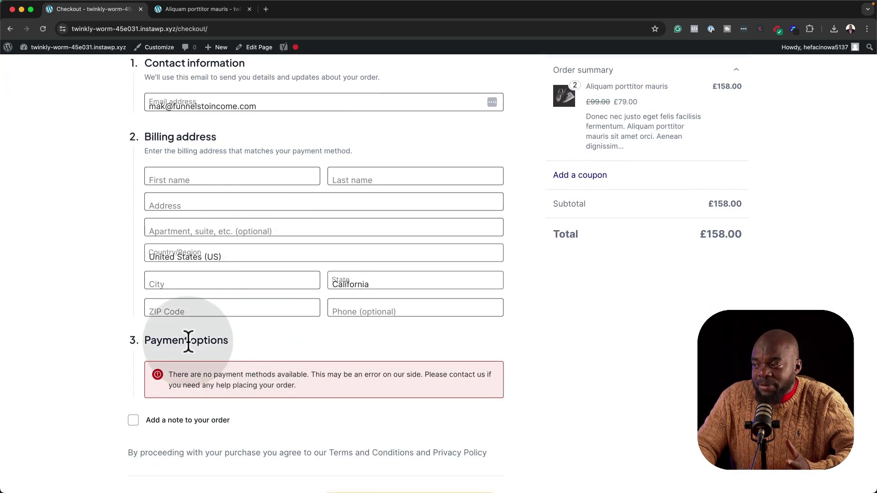
pyautogui.scroll(1, 681, 327)
pyautogui.scroll(-1, 681, 330)
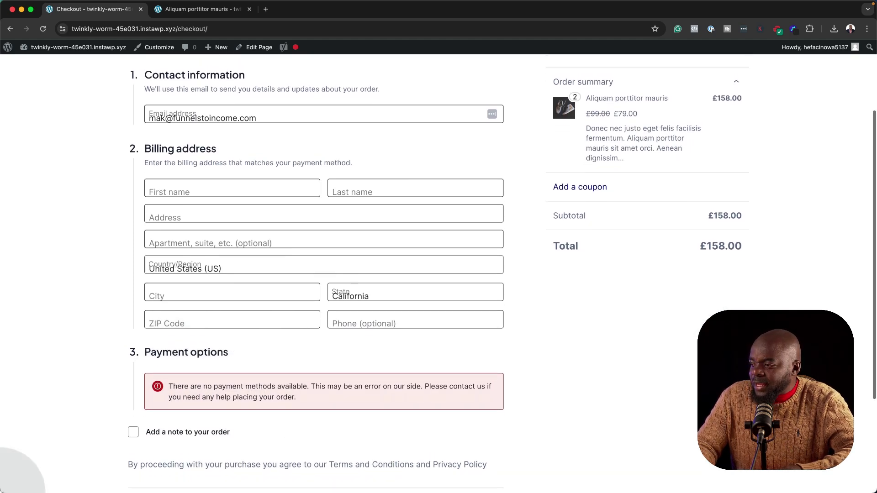
pyautogui.click(138, 433)
pyautogui.scroll(-2, 553, 427)
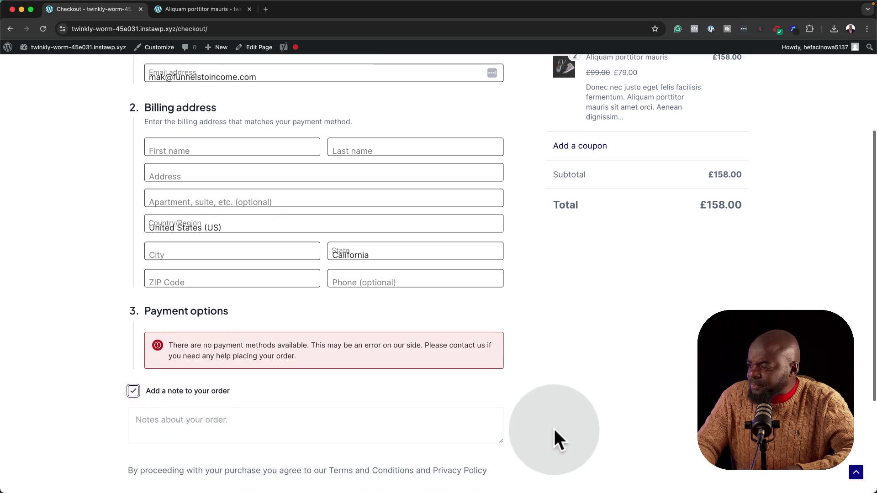
pyautogui.scroll(6, 553, 426)
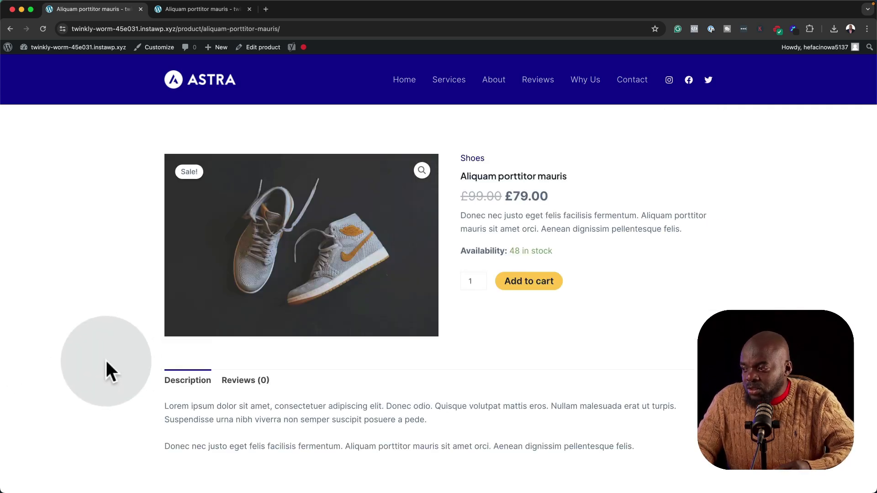
# Step: Submit a five-star review of the Aliquam porttitor mauris product with the text "Amazing product"
pyautogui.scroll(-2, 106, 370)
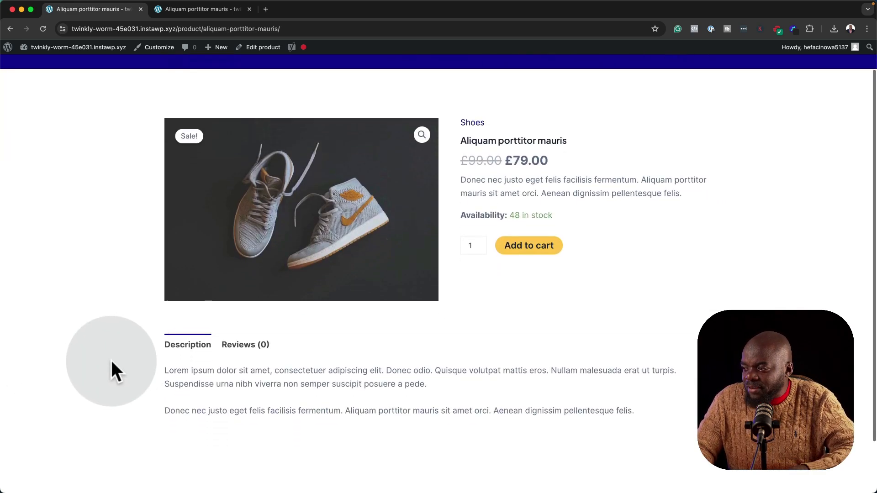
pyautogui.click(228, 351)
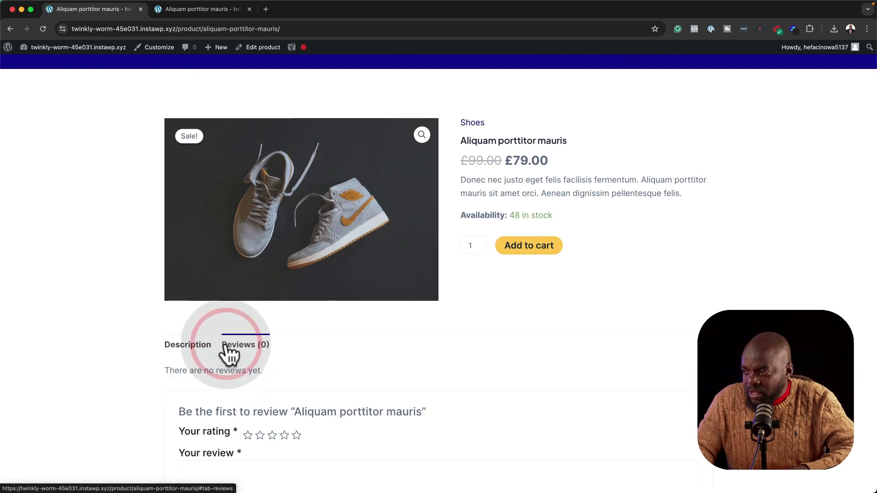
pyautogui.scroll(-4, 143, 383)
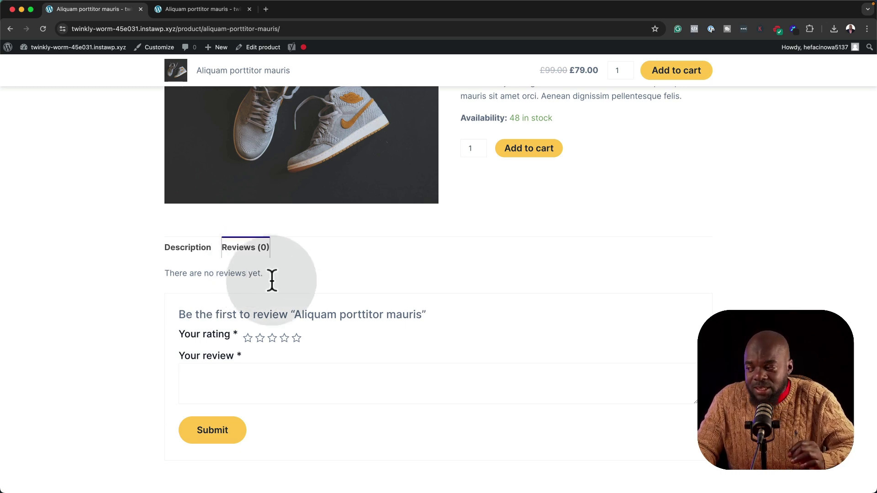
pyautogui.click(297, 339)
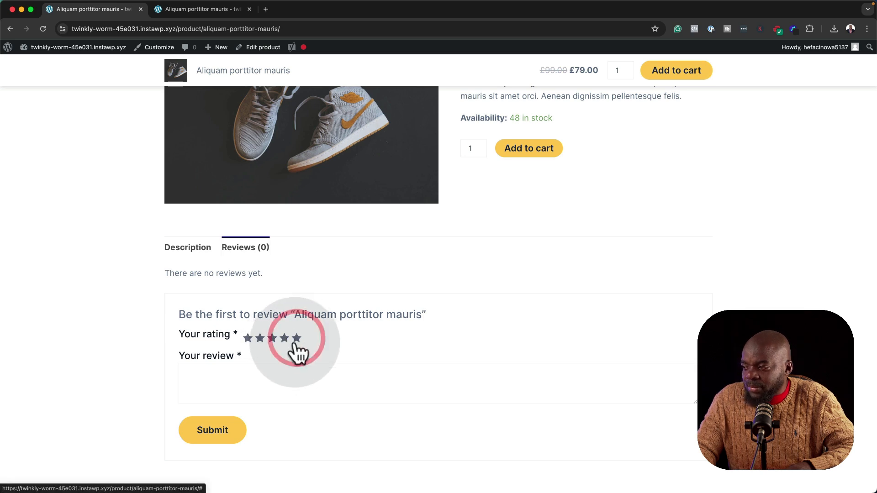
pyautogui.click(264, 382)
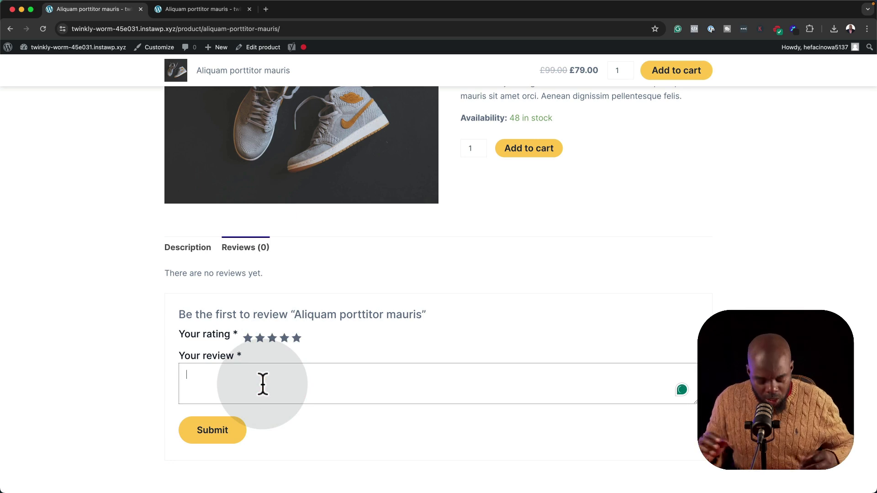
pyautogui.write('Amazing ')
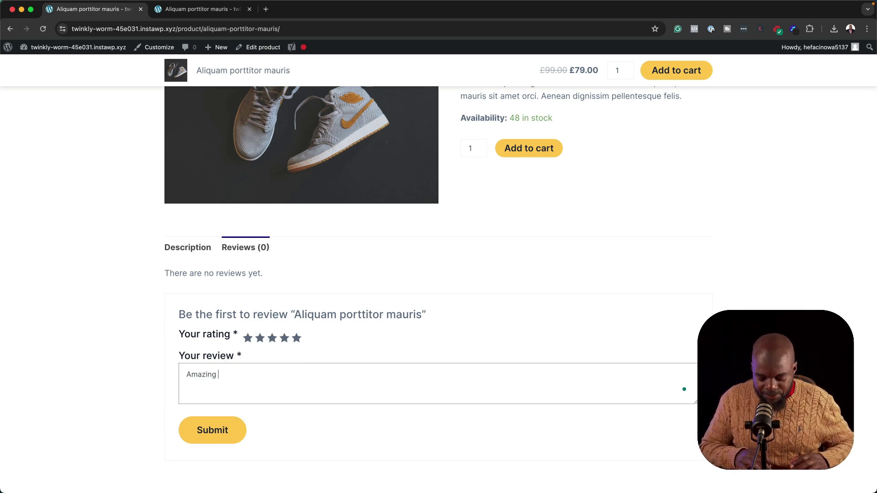
pyautogui.write('product')
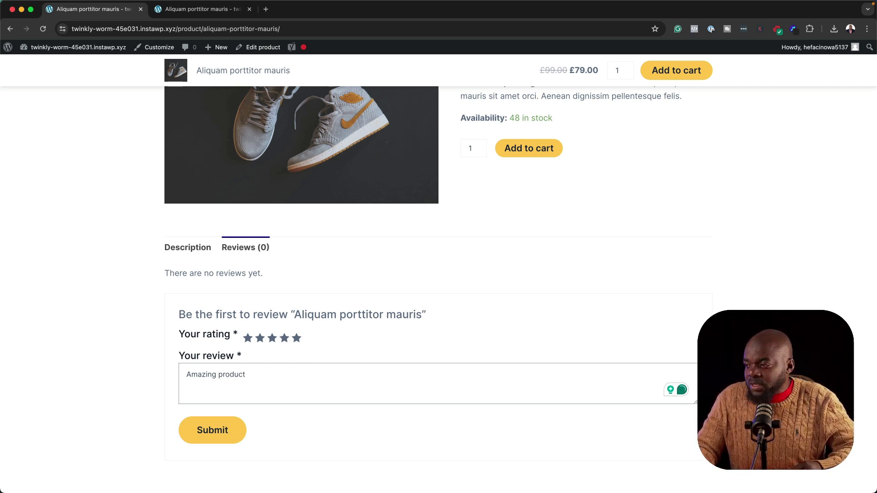
pyautogui.click(212, 434)
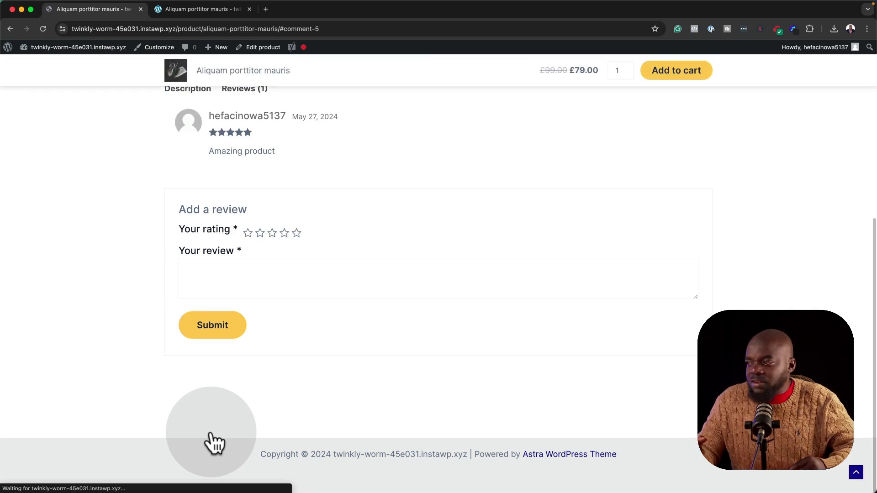
pyautogui.scroll(7, 314, 338)
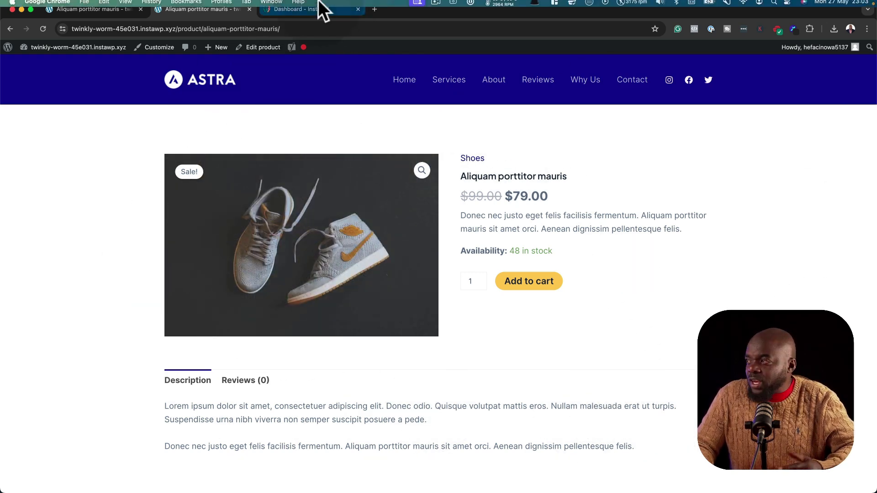
# Step: Switch to the InstaWP dashboard and start a new template based on the twinkly-worm-45e031.instawp.xyz site
pyautogui.click(323, 17)
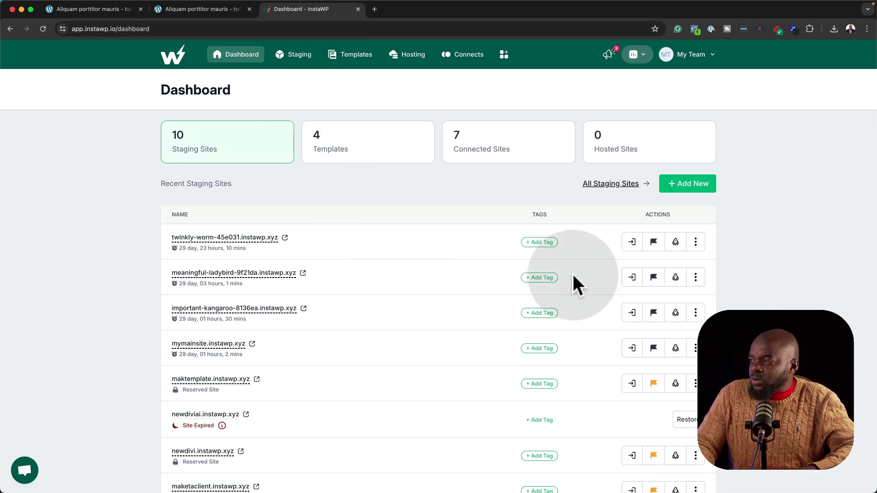
pyautogui.click(212, 242)
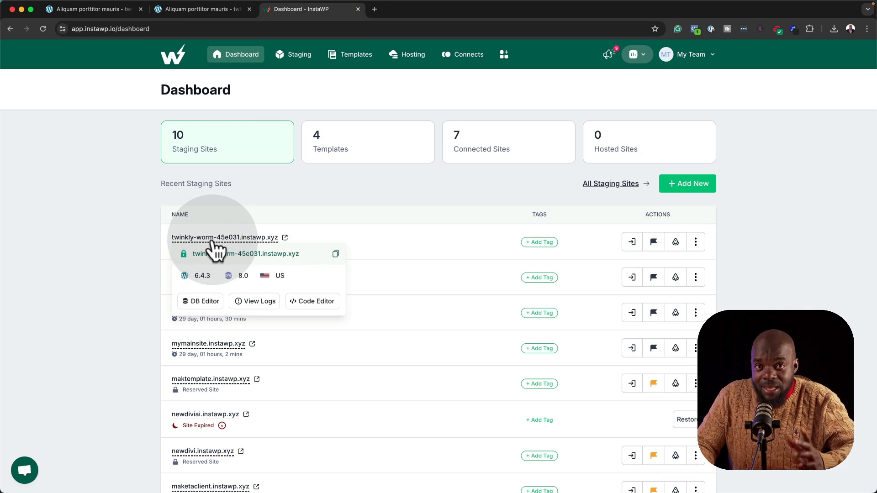
pyautogui.click(358, 54)
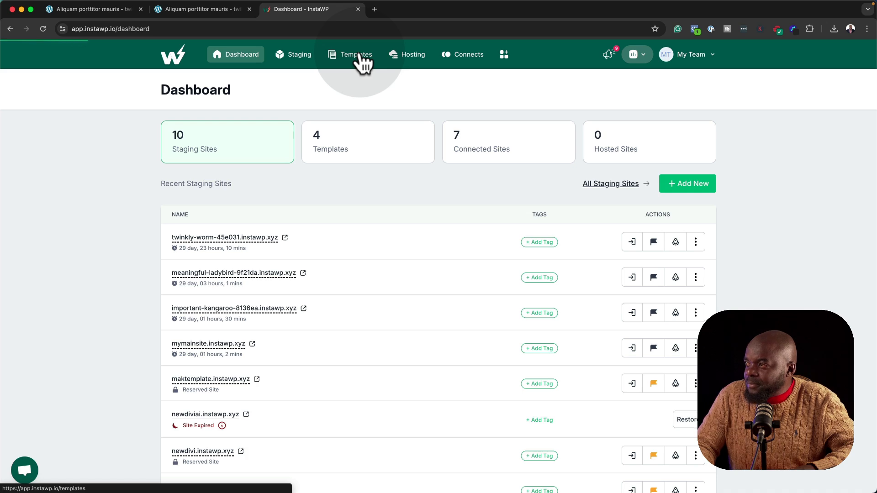
pyautogui.click(686, 90)
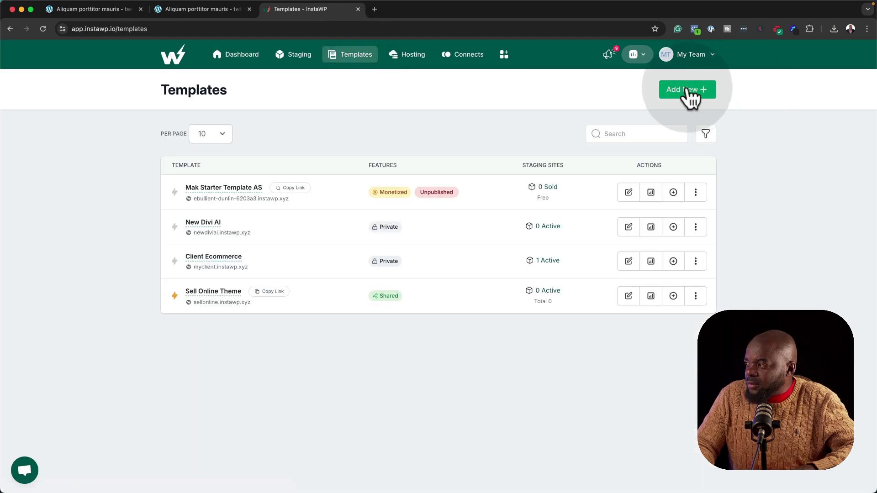
pyautogui.click(687, 88)
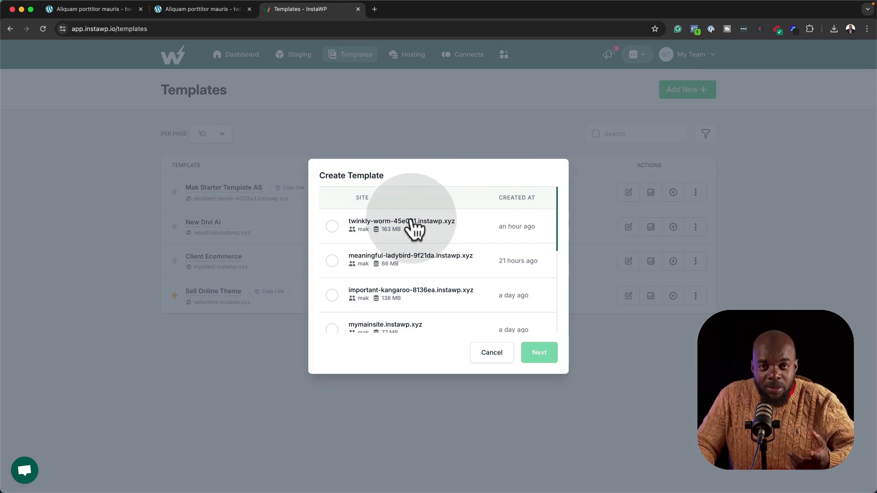
pyautogui.click(336, 228)
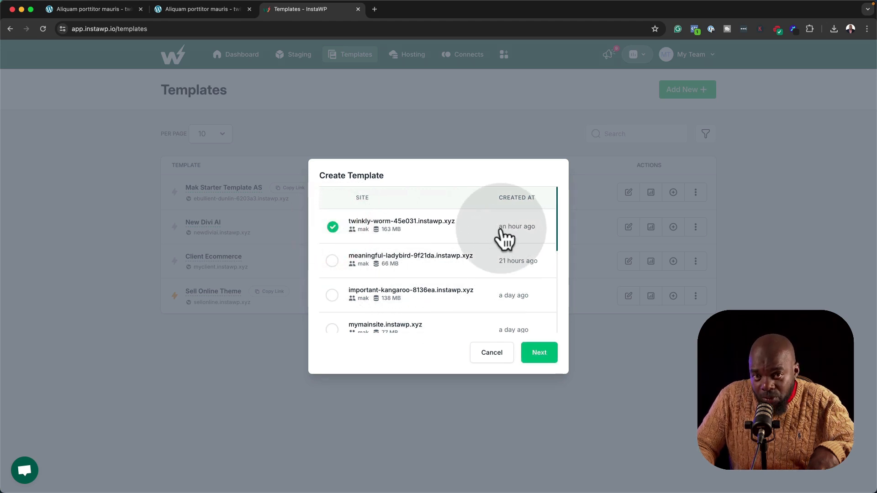
pyautogui.click(544, 354)
# Step: Name the template "WooCommerce Shop" and enter "Astra Theme" as its description
pyautogui.click(403, 206)
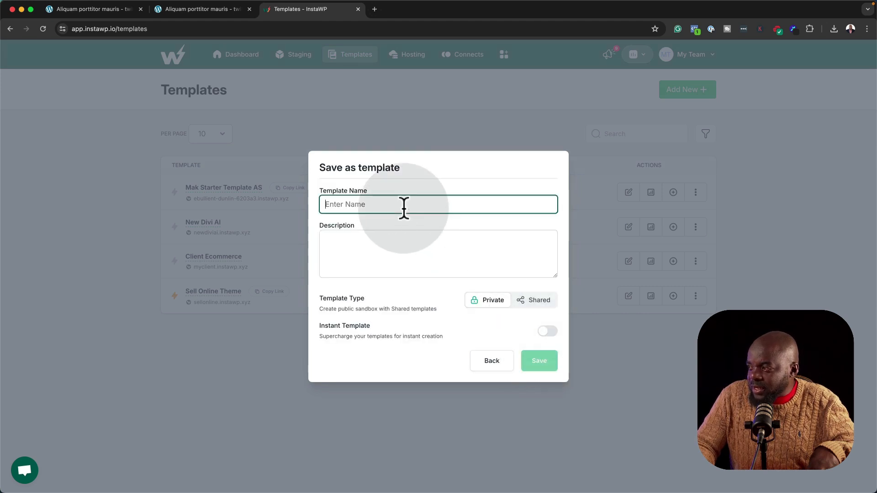
pyautogui.write('WooCommerce Shop')
pyautogui.click(370, 257)
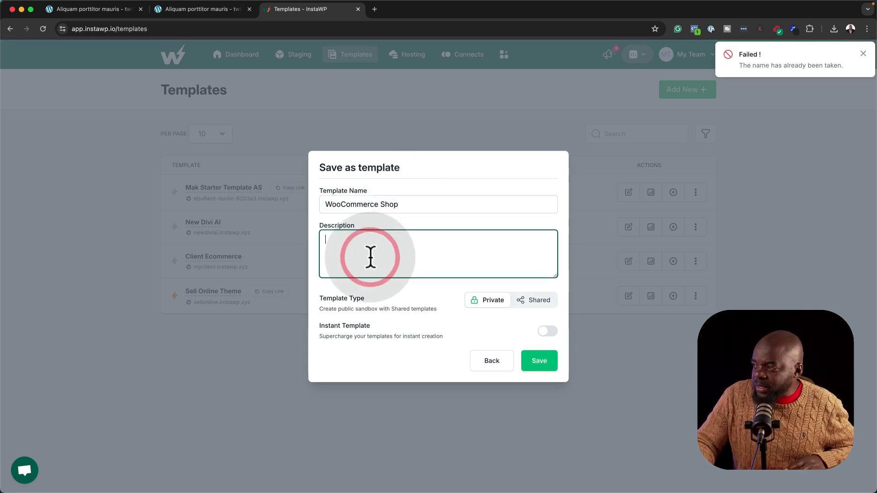
pyautogui.write('A')
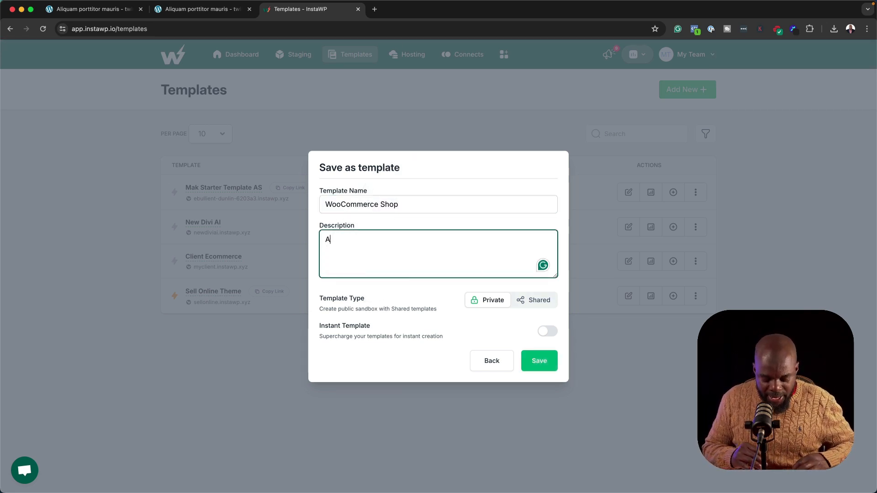
pyautogui.write('stra Theme')
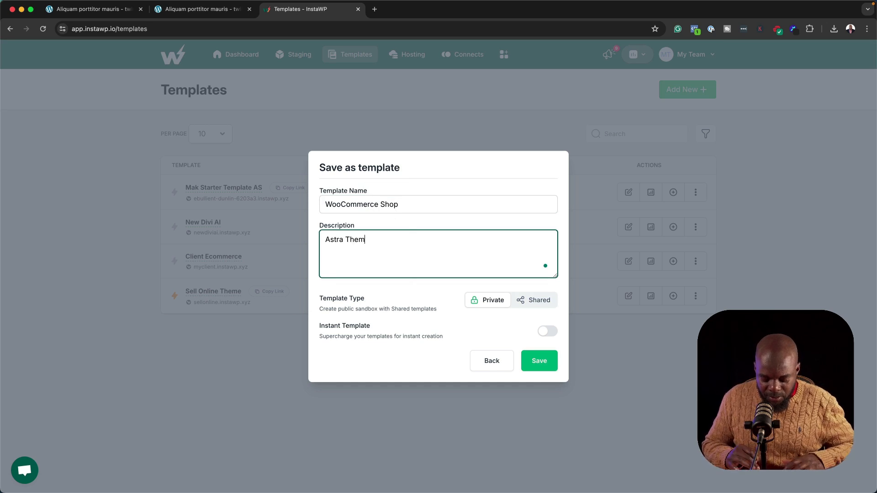